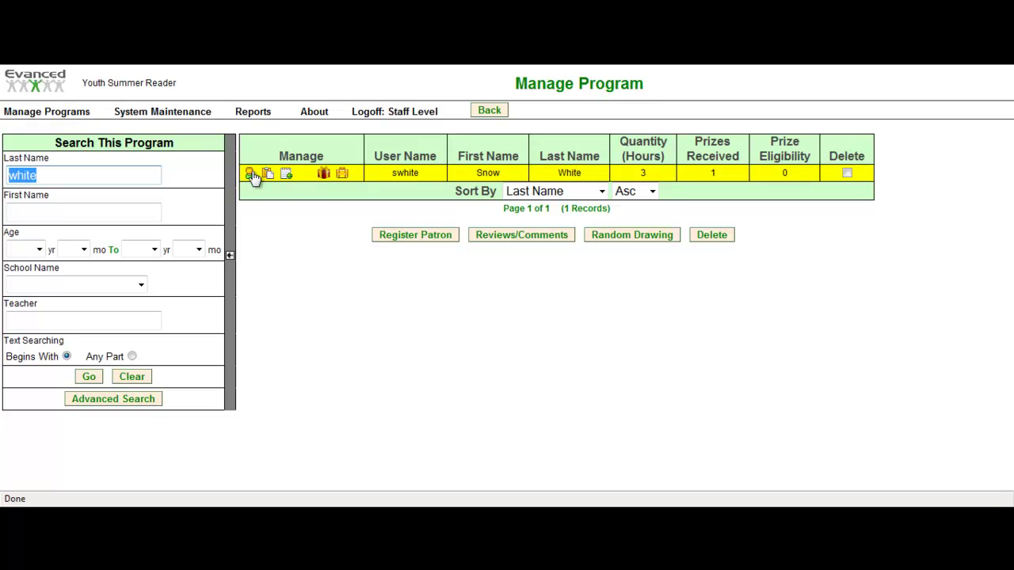
# - Open the patron's program registration information and bring up its Change Password window
pyautogui.click(250, 173)
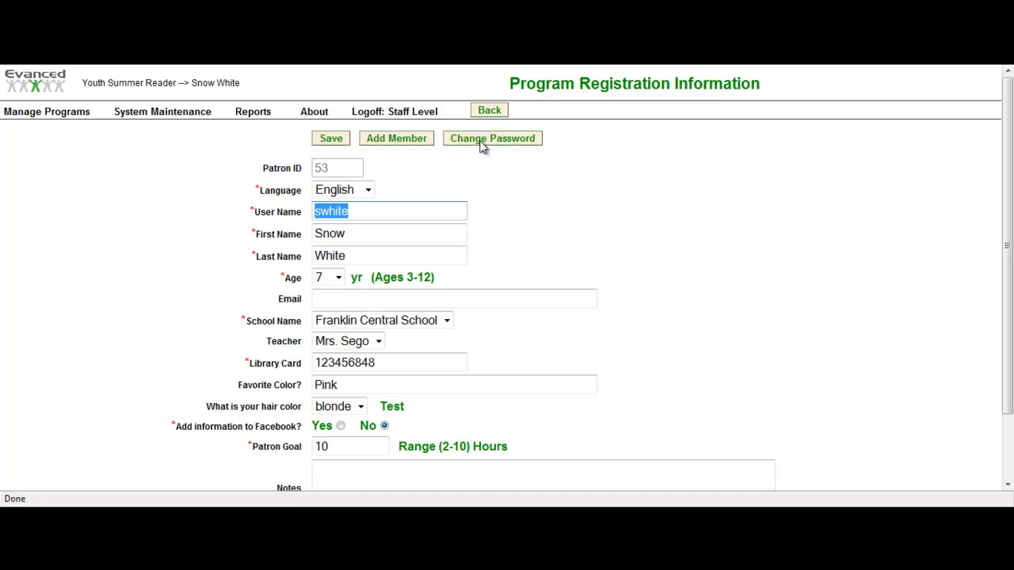
pyautogui.click(483, 146)
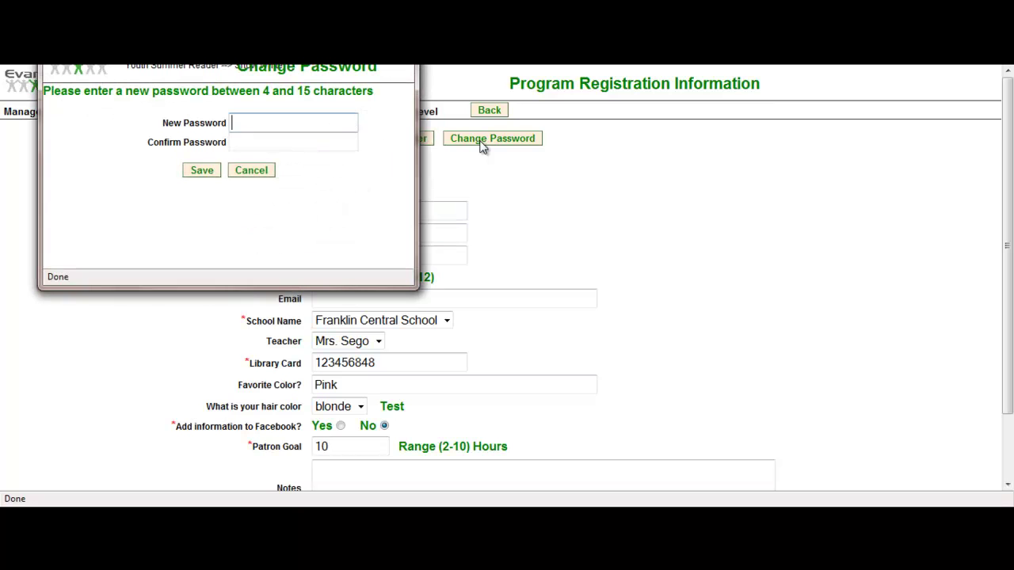
# - Enter and confirm a new password for the patron, then save it
pyautogui.write('test')
pyautogui.press('Tab')
pyautogui.write('tes')
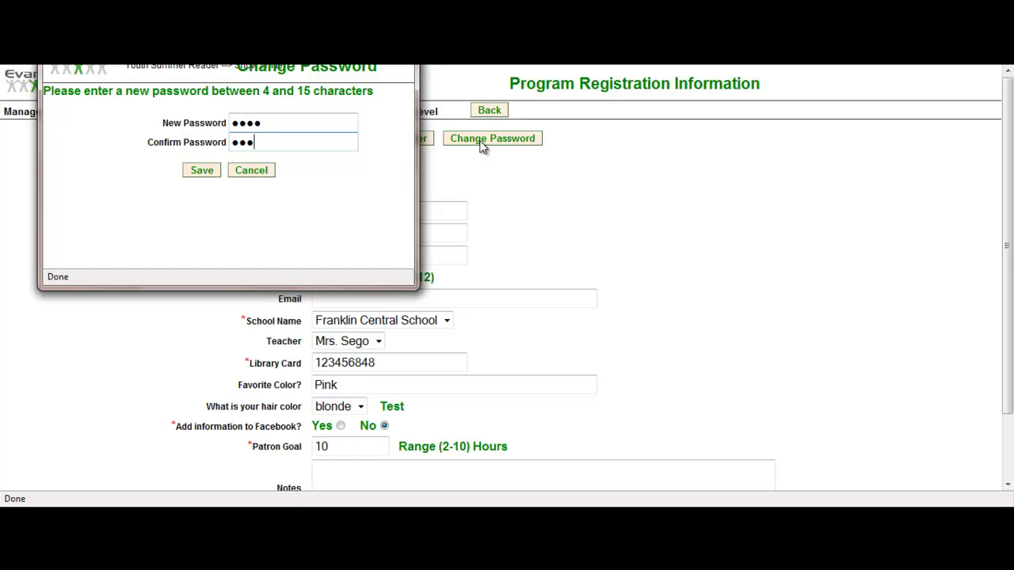
pyautogui.moveTo(337, 20); pyautogui.dragTo(552, 120)
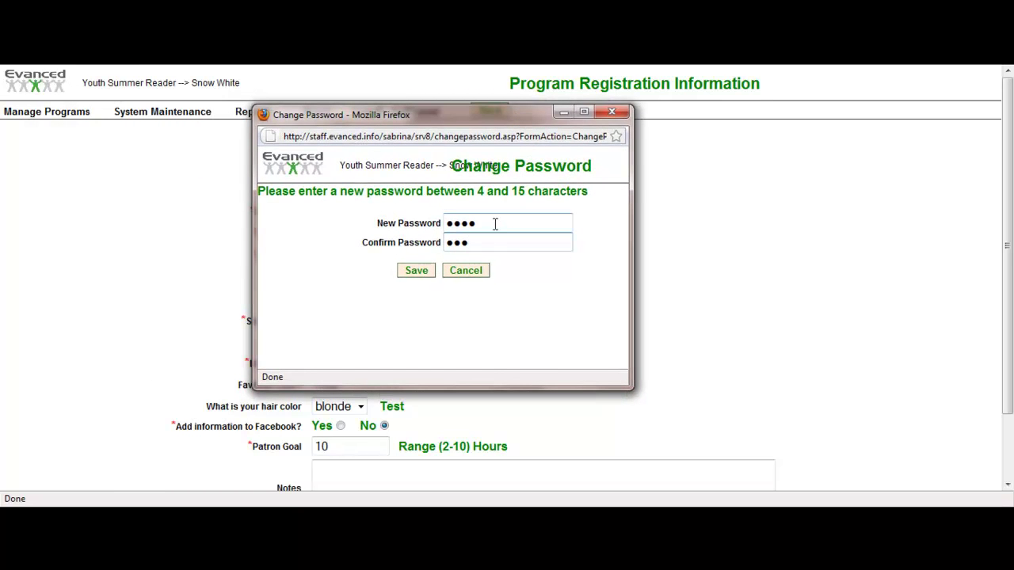
pyautogui.write('t')
pyautogui.click(420, 273)
# - Acknowledge the password change, save the registration form, and open the patron's reading log
pyautogui.click(440, 270)
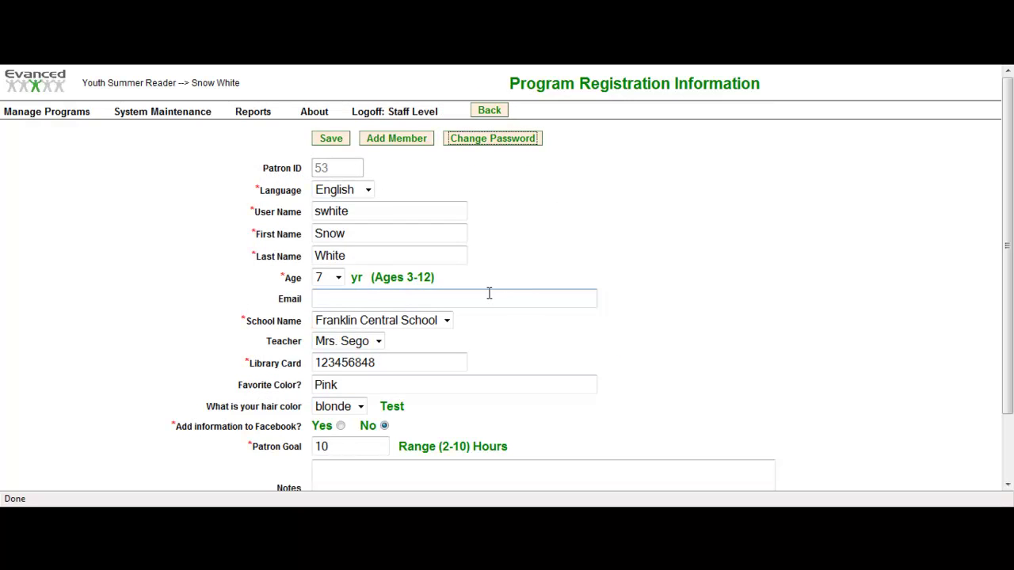
pyautogui.scroll(-2, 490, 295)
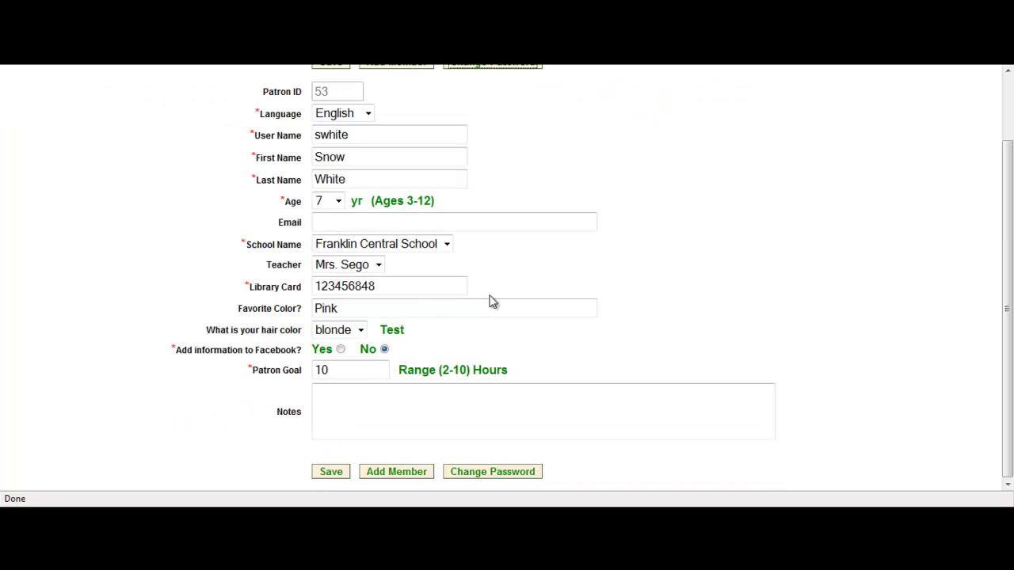
pyautogui.scroll(2, 490, 302)
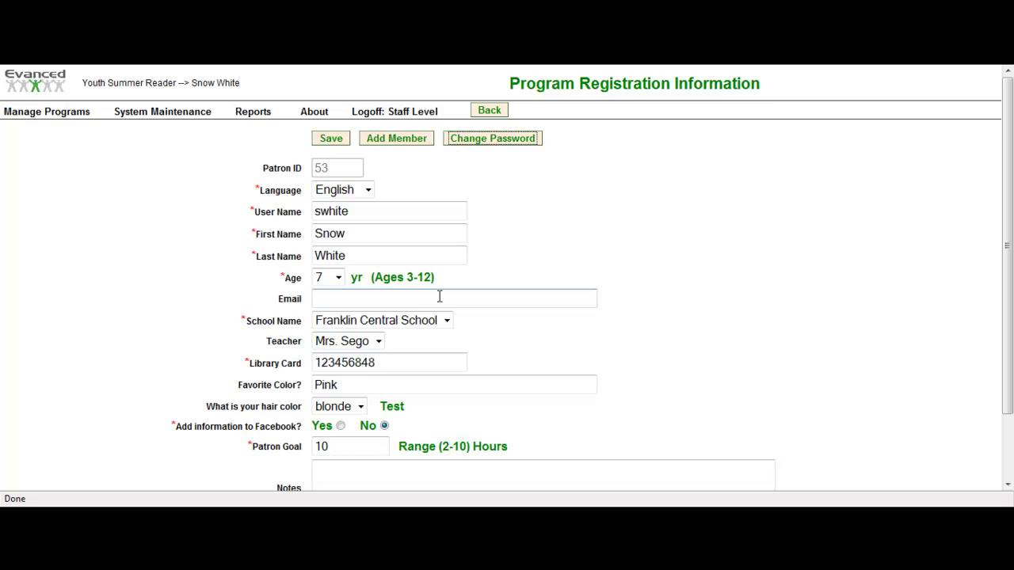
pyautogui.click(324, 251)
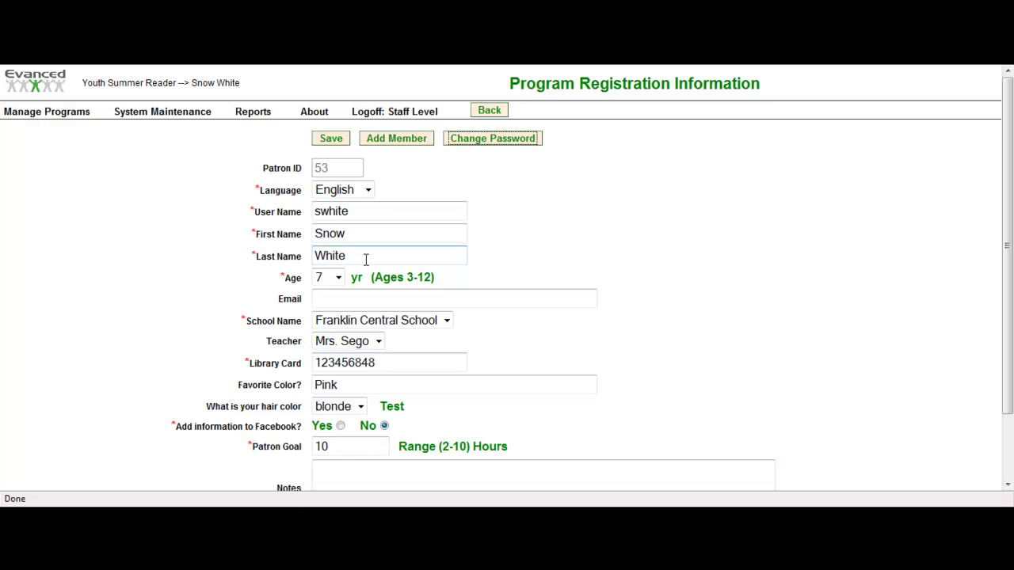
pyautogui.scroll(-2, 446, 328)
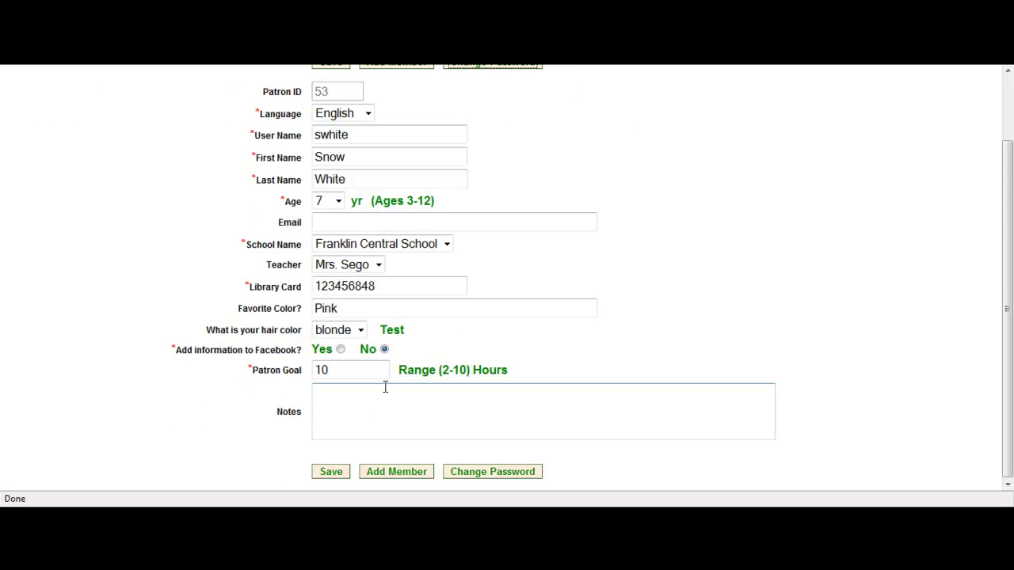
pyautogui.click(326, 472)
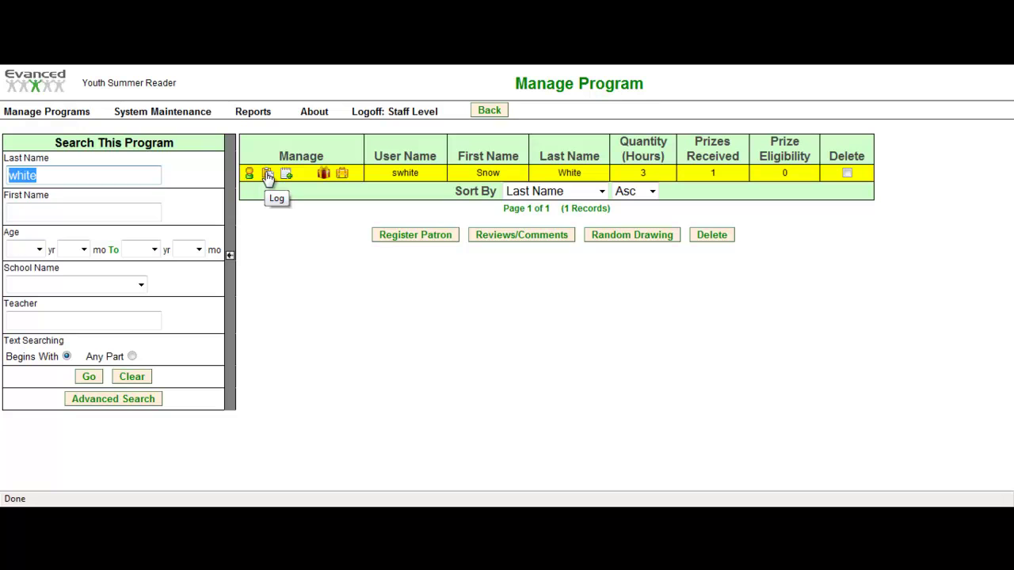
pyautogui.click(267, 174)
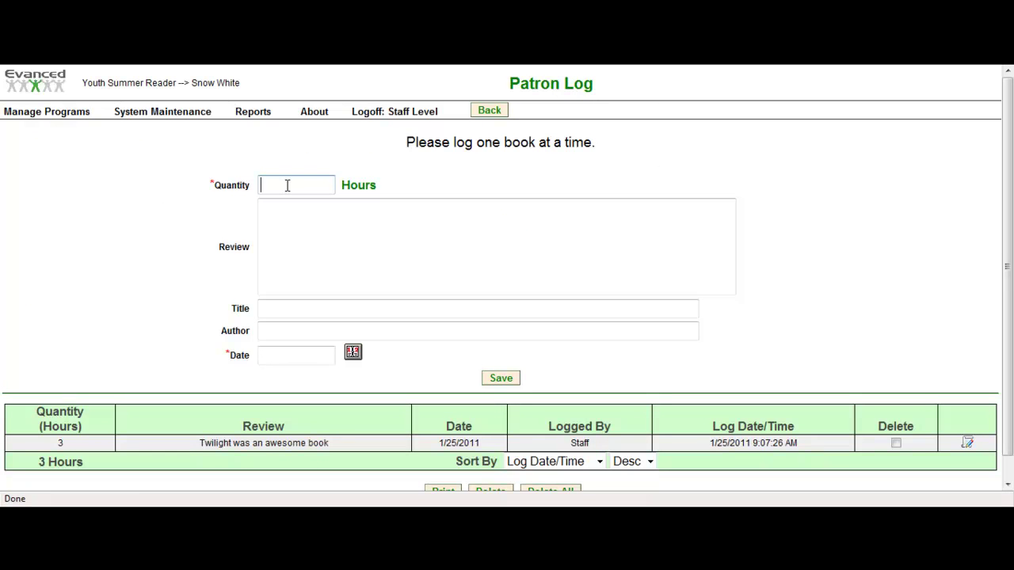
# - Enter a quantity of 3 hours and the review text 'Green Eggs and Ham'
pyautogui.moveTo(378, 187); pyautogui.dragTo(344, 187)
pyautogui.click(347, 212)
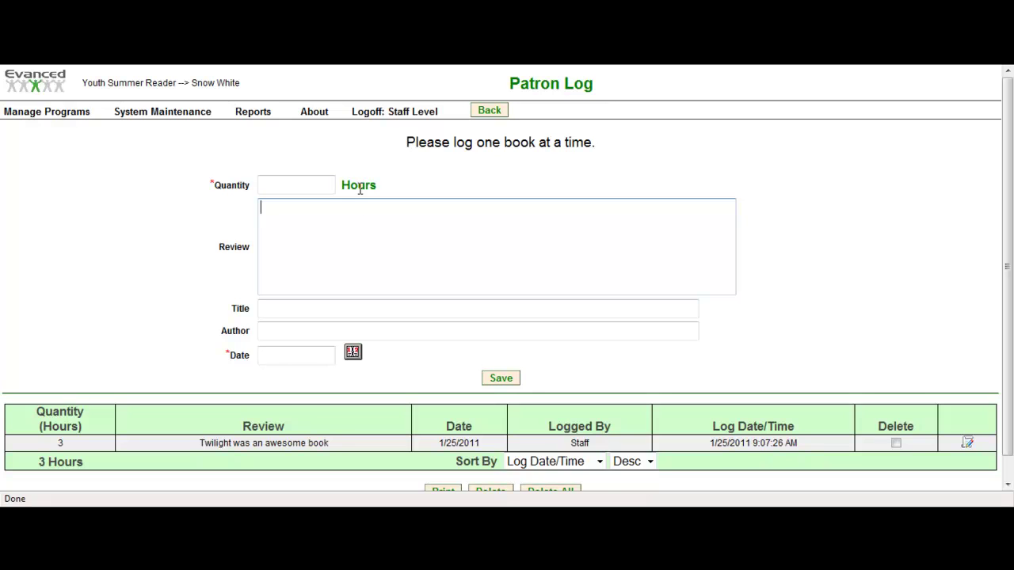
pyautogui.click(307, 184)
pyautogui.write('3')
pyautogui.click(389, 232)
pyautogui.write('Green Eggs and Ham')
pyautogui.press('Tab')
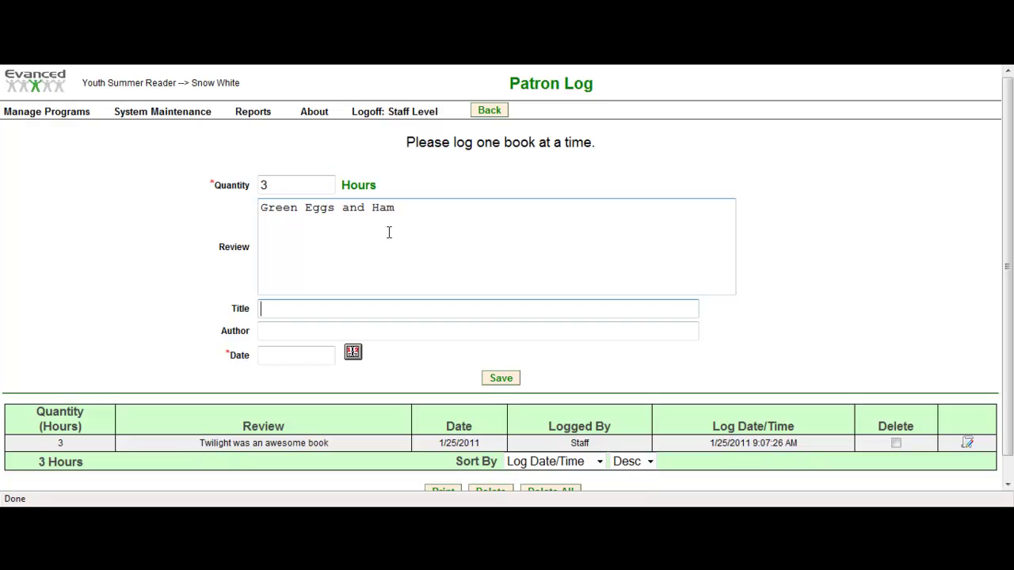
# - Set title Green Eggs and Ham, author Dr Seuss, date 01/18/2011, and save the entry
pyautogui.write('Green E')
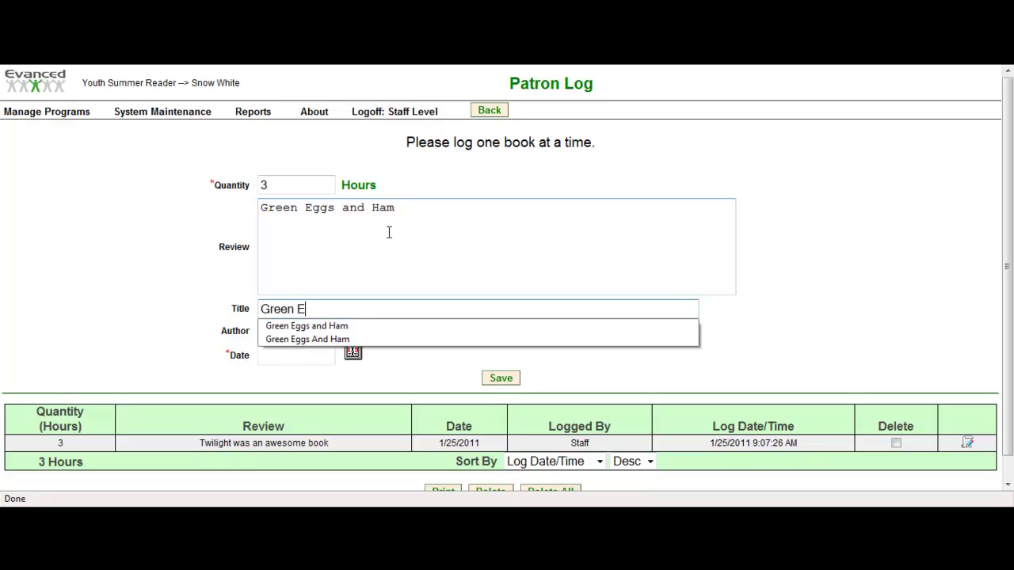
pyautogui.press('Down')
pyautogui.press('Tab')
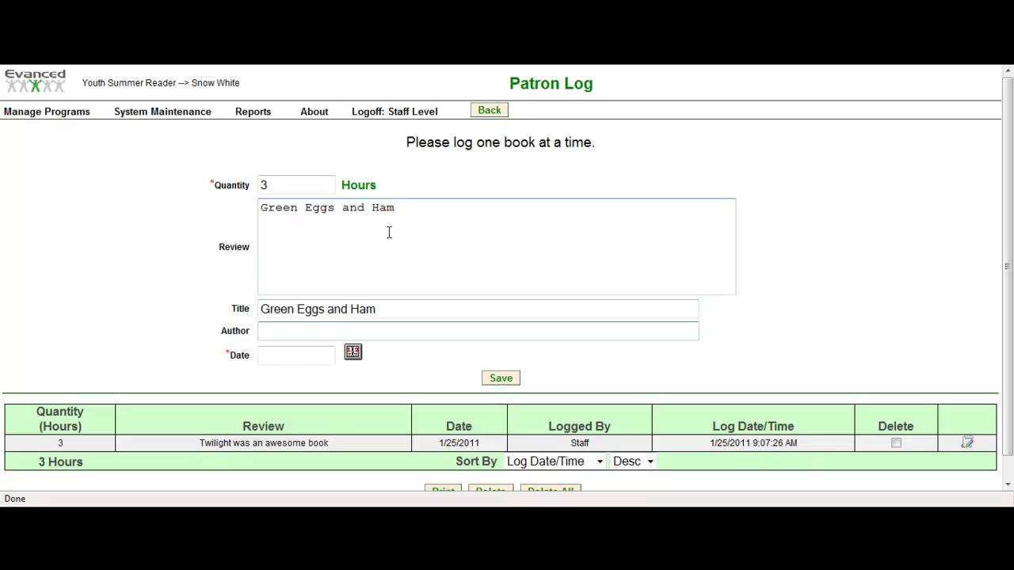
pyautogui.write('dr')
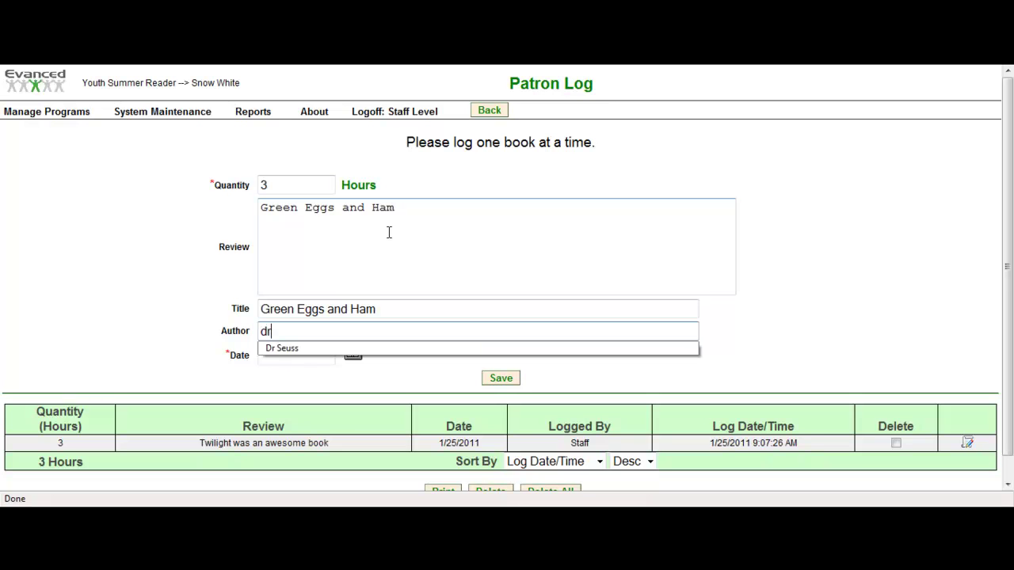
pyautogui.press('Down')
pyautogui.press('Tab')
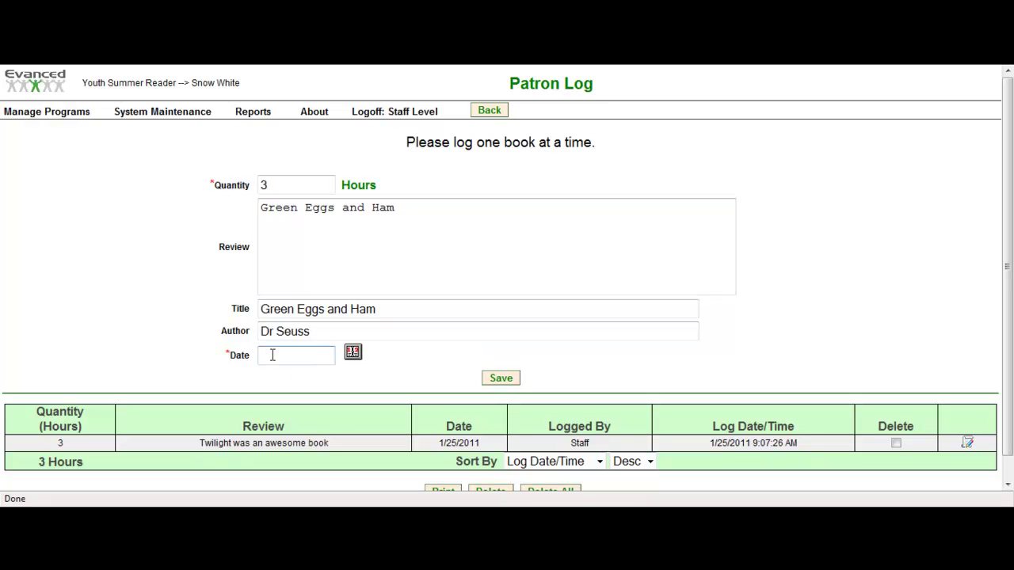
pyautogui.click(355, 355)
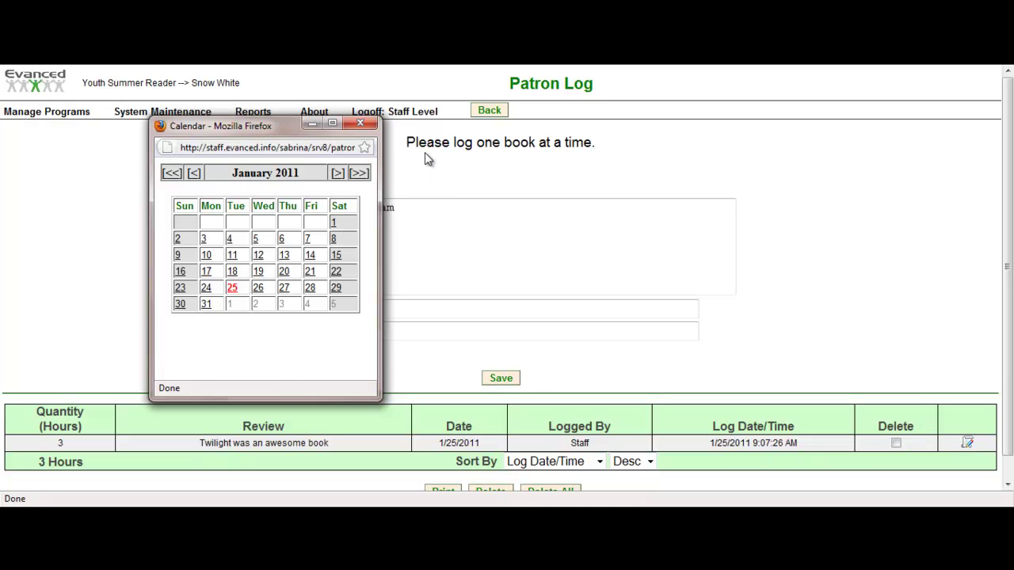
pyautogui.click(232, 272)
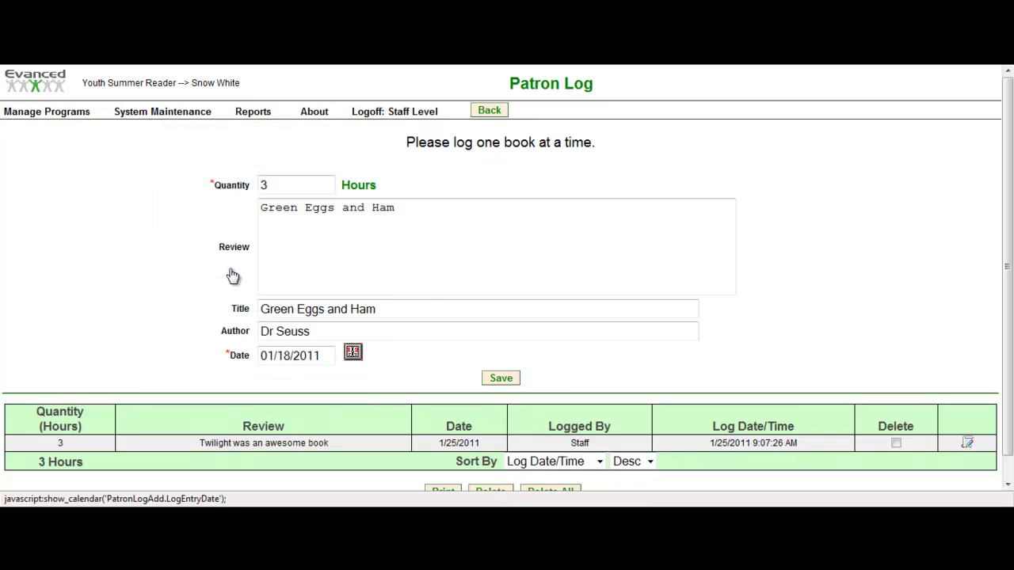
pyautogui.click(495, 377)
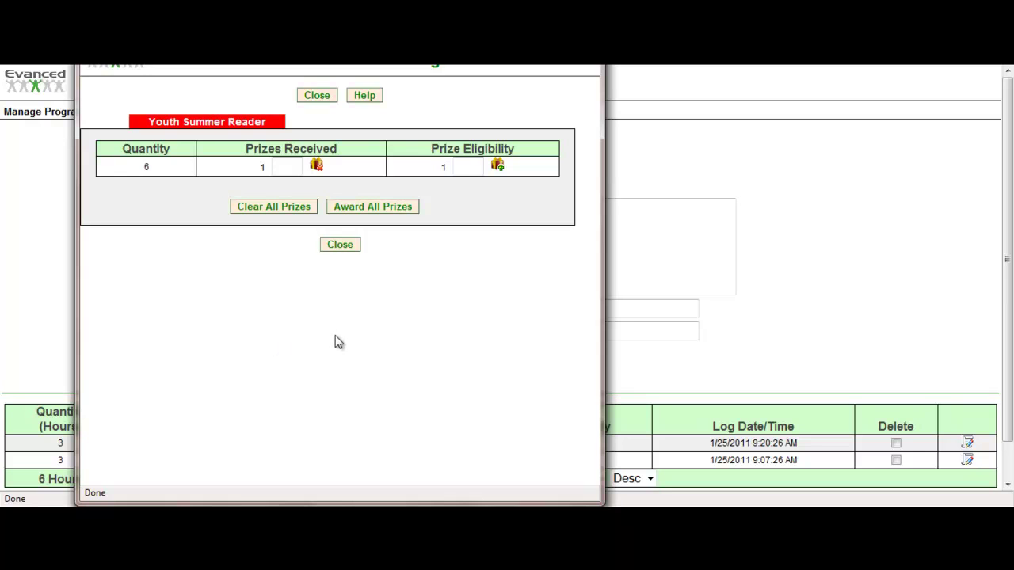
# - Award the patron's one eligible prize and close the prize summary to view the 6-hour log
pyautogui.click(478, 168)
pyautogui.write('1')
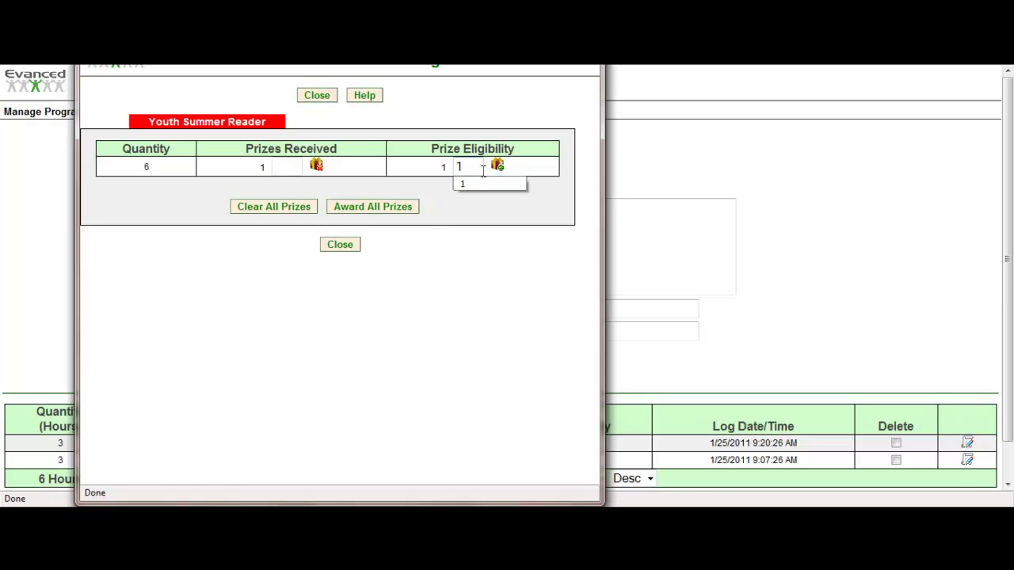
pyautogui.click(497, 165)
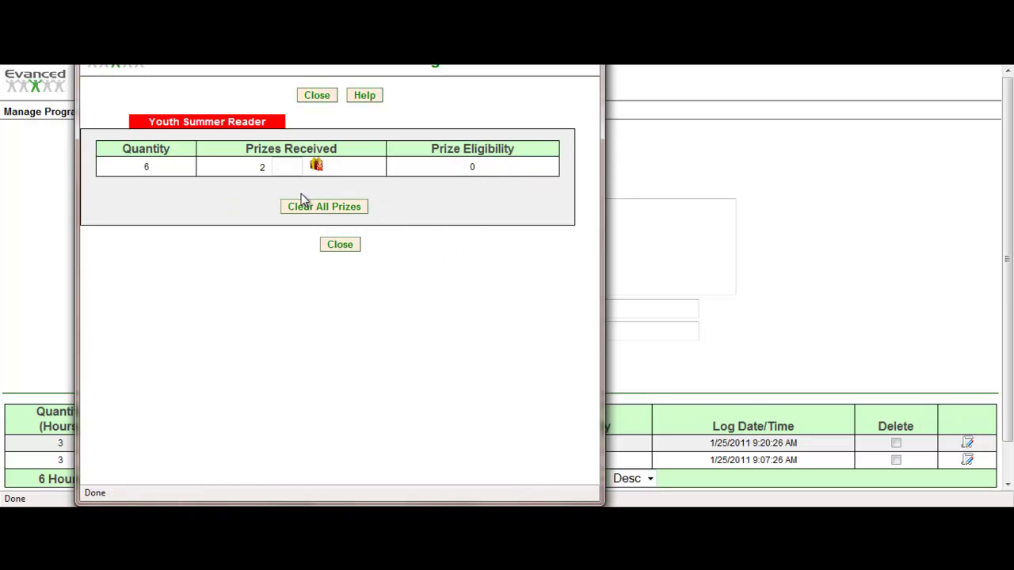
pyautogui.click(351, 247)
pyautogui.scroll(-1, 431, 439)
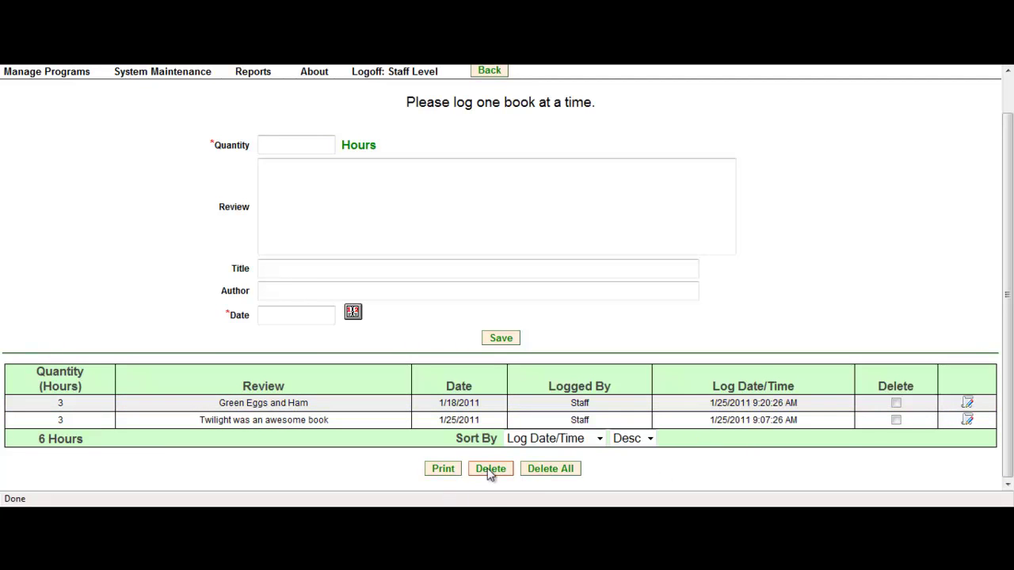
pyautogui.scroll(1, 421, 372)
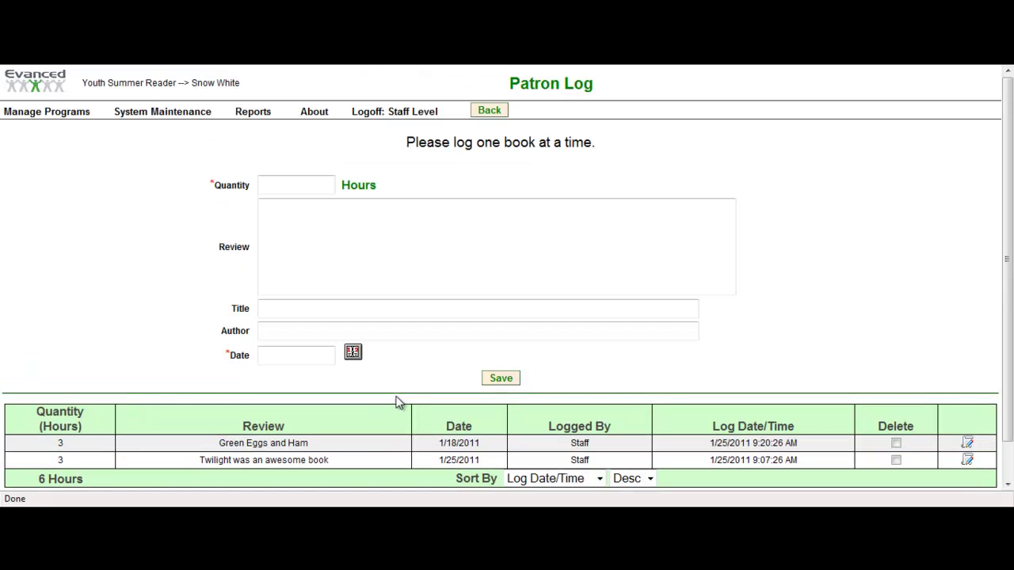
# - Submit a review of Green Eggs and Ham by Dr Seuss for the patron, marked accepted and public
pyautogui.click(49, 123)
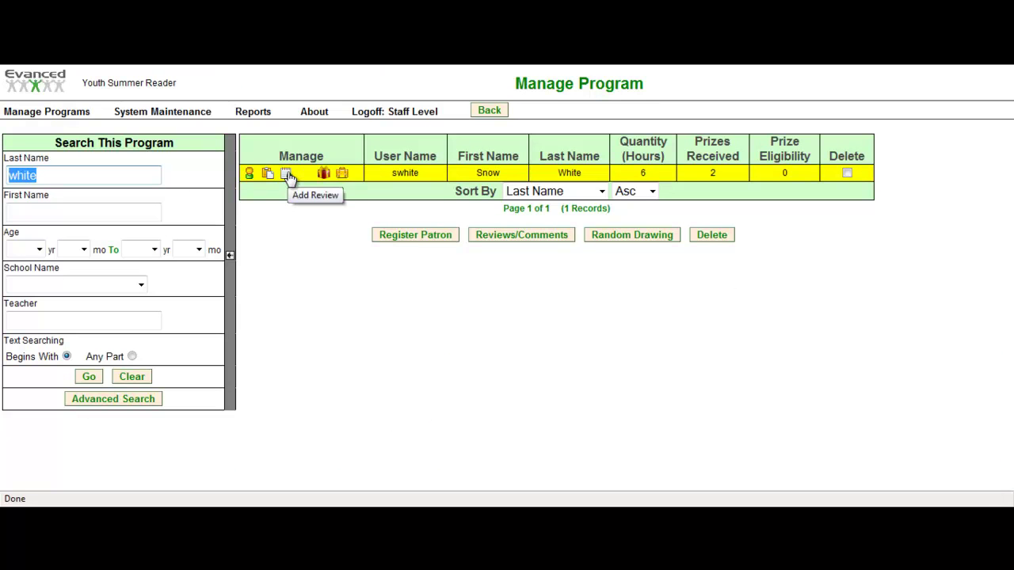
pyautogui.click(287, 174)
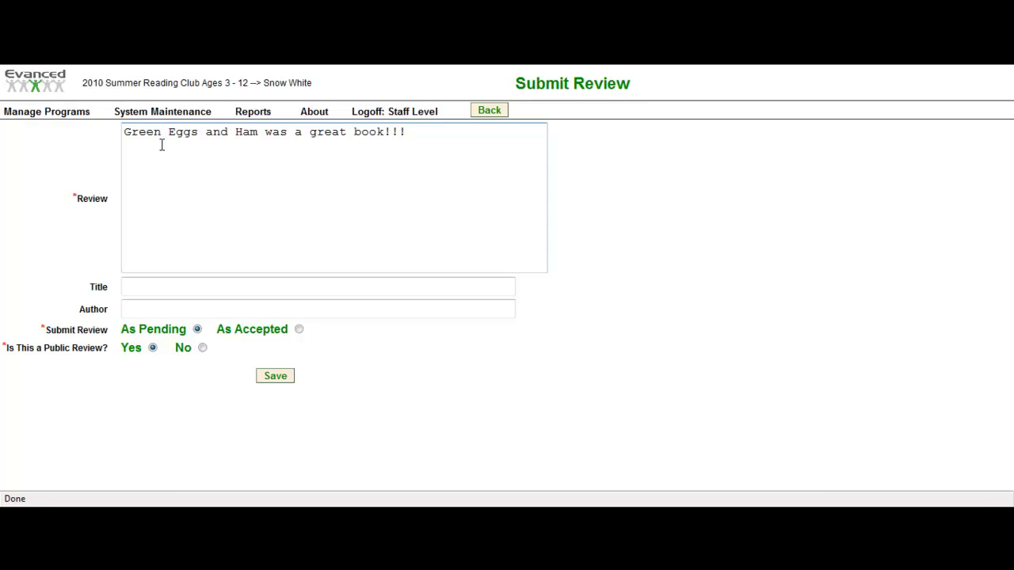
pyautogui.click(146, 285)
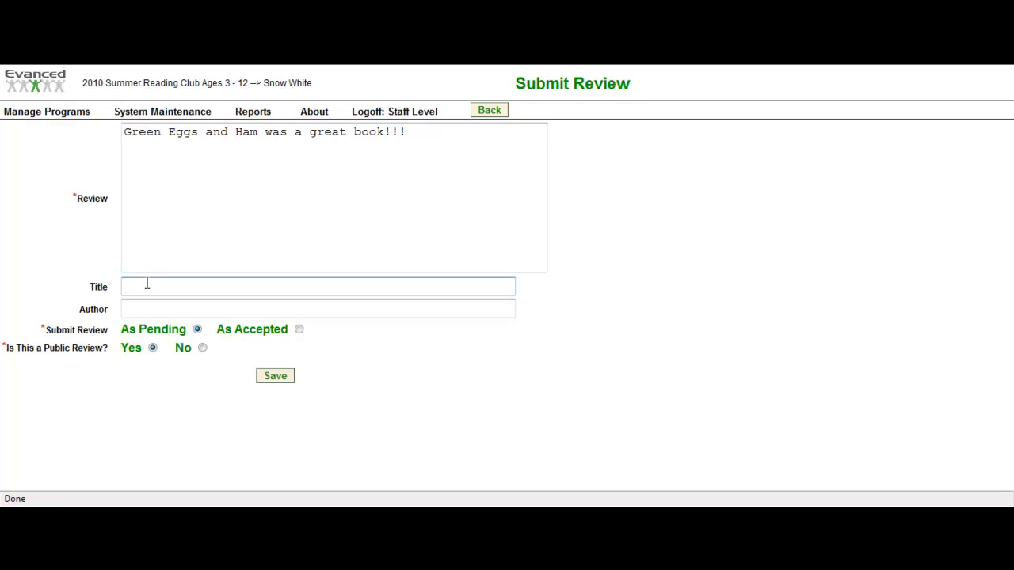
pyautogui.write('G')
pyautogui.click(162, 301)
pyautogui.click(171, 307)
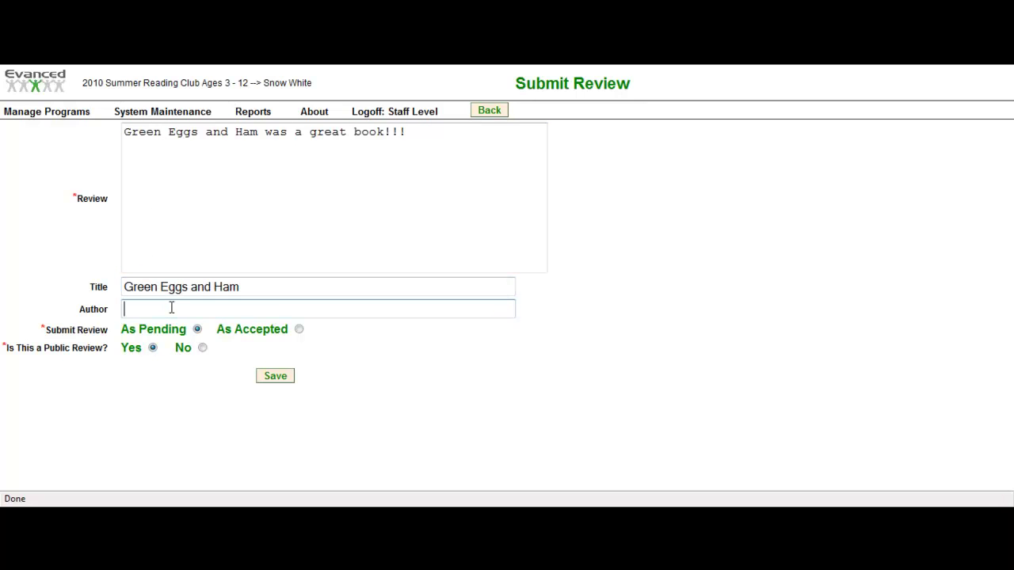
pyautogui.write('d')
pyautogui.click(166, 323)
pyautogui.click(300, 330)
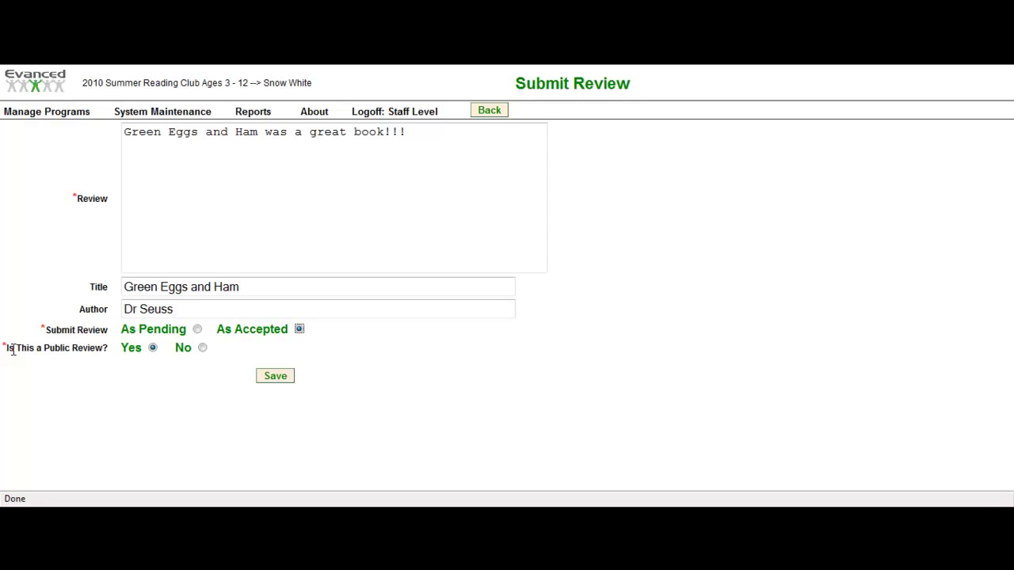
pyautogui.click(276, 377)
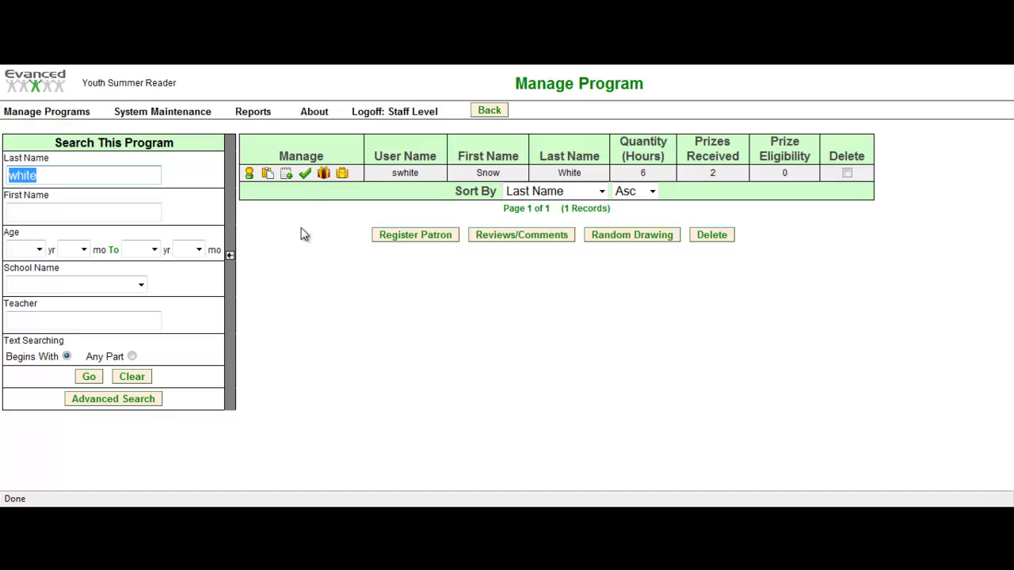
pyautogui.click(306, 175)
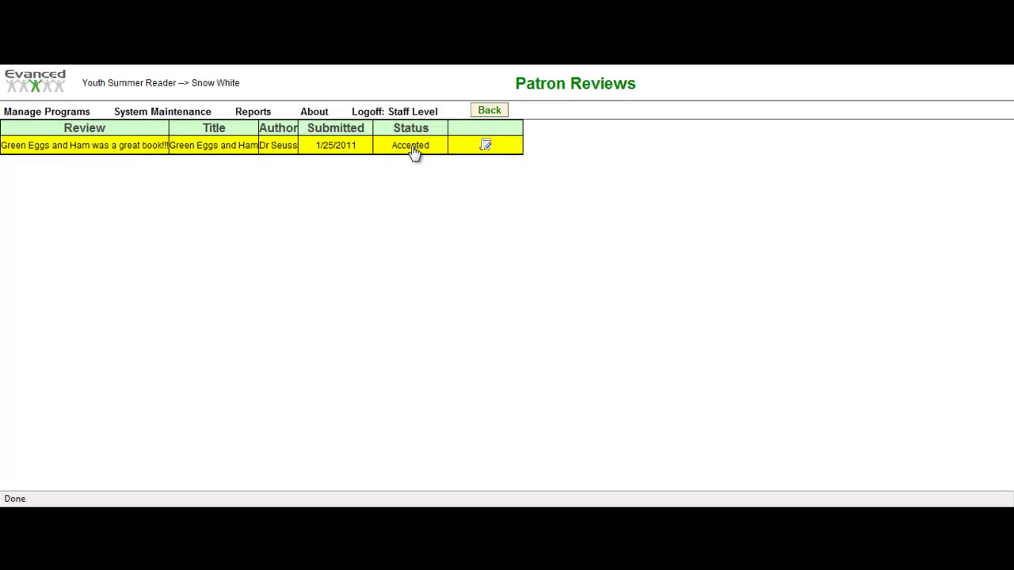
pyautogui.click(486, 149)
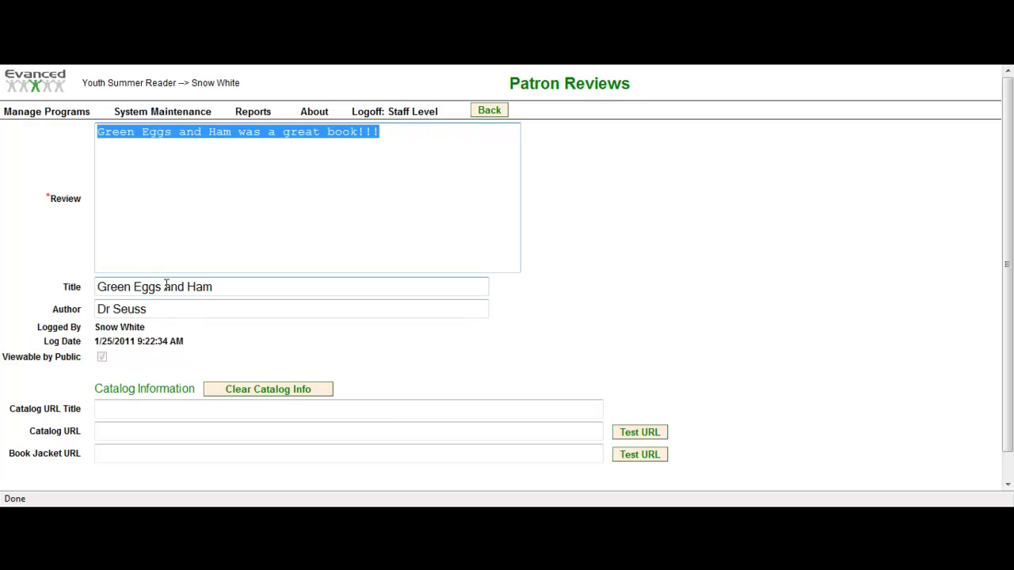
pyautogui.scroll(-1, 163, 284)
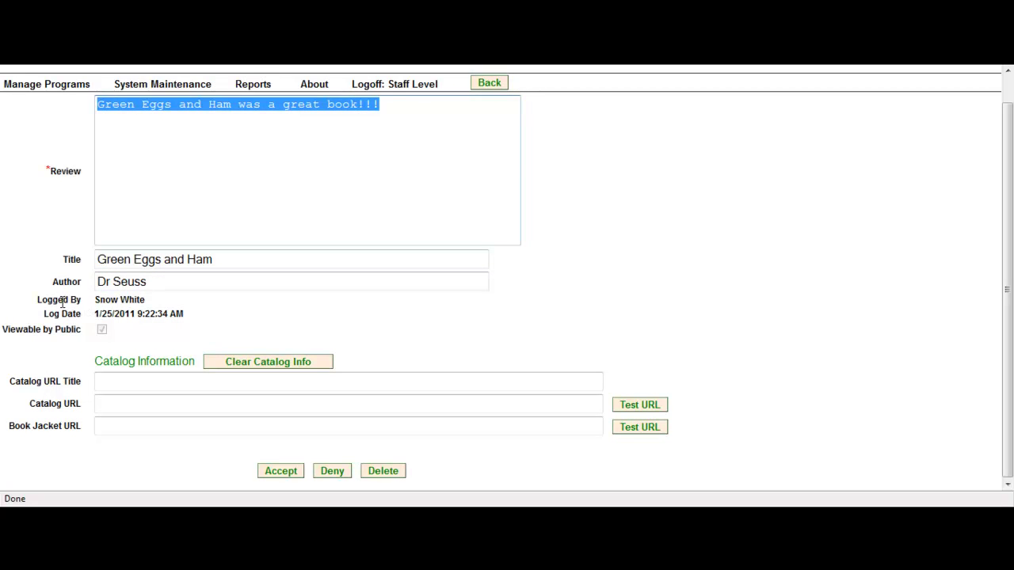
pyautogui.moveTo(38, 300); pyautogui.dragTo(100, 314)
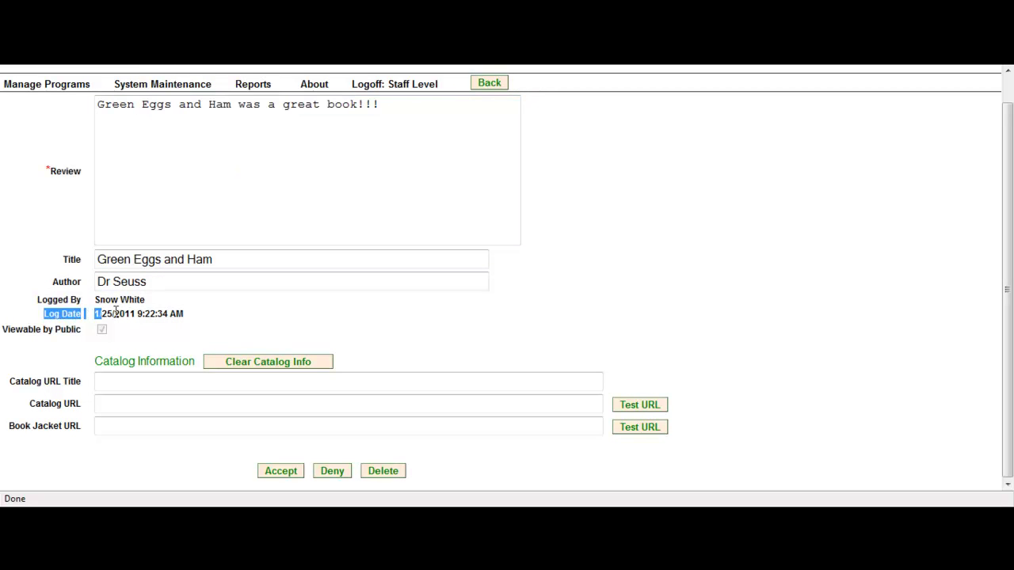
pyautogui.moveTo(9, 329); pyautogui.dragTo(82, 331)
pyautogui.scroll(1, 88, 364)
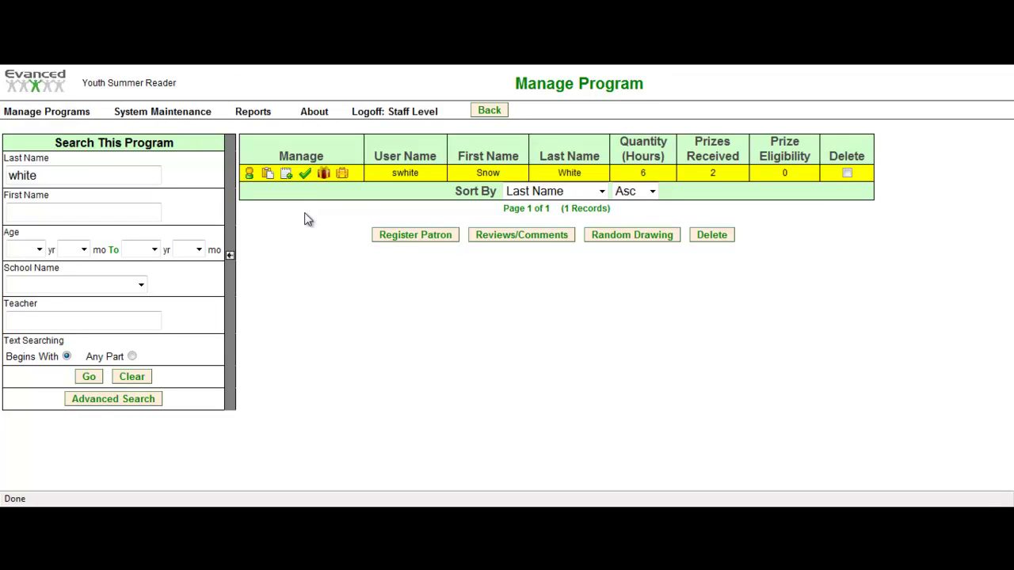
pyautogui.click(323, 175)
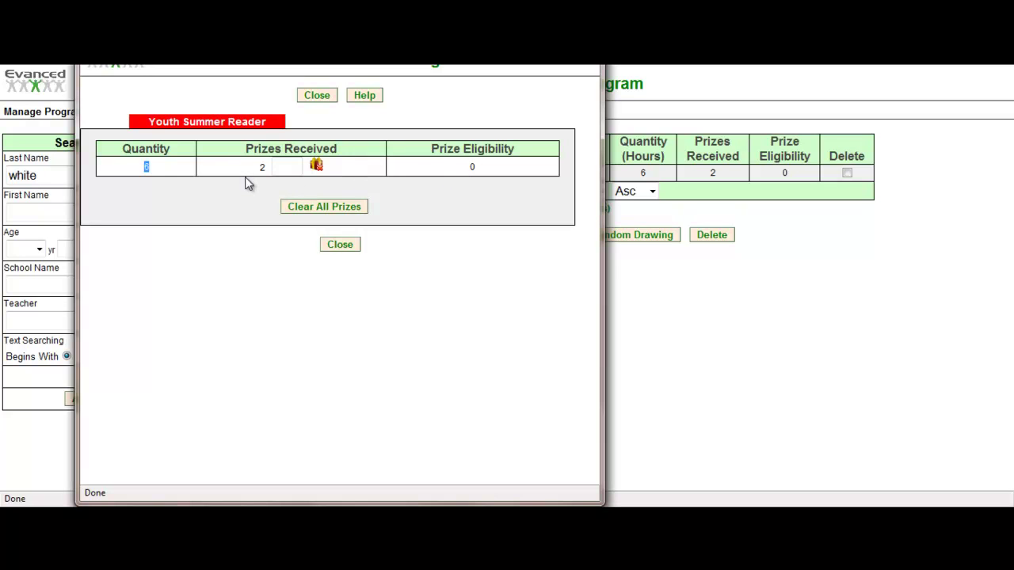
pyautogui.click(340, 245)
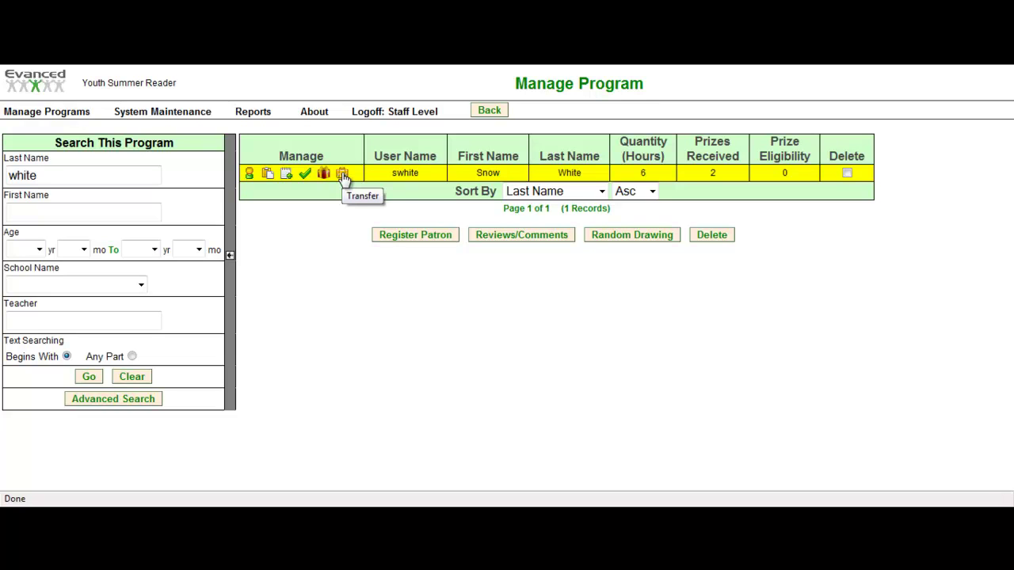
# - Choose Tiny Tots as the transfer destination and accept the program-data loss warning
pyautogui.click(343, 175)
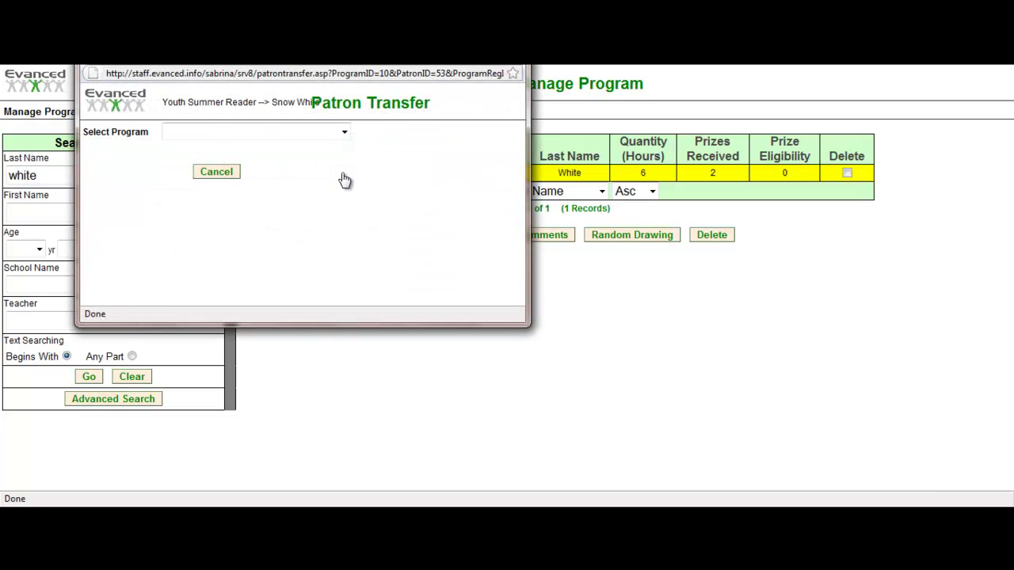
pyautogui.click(346, 132)
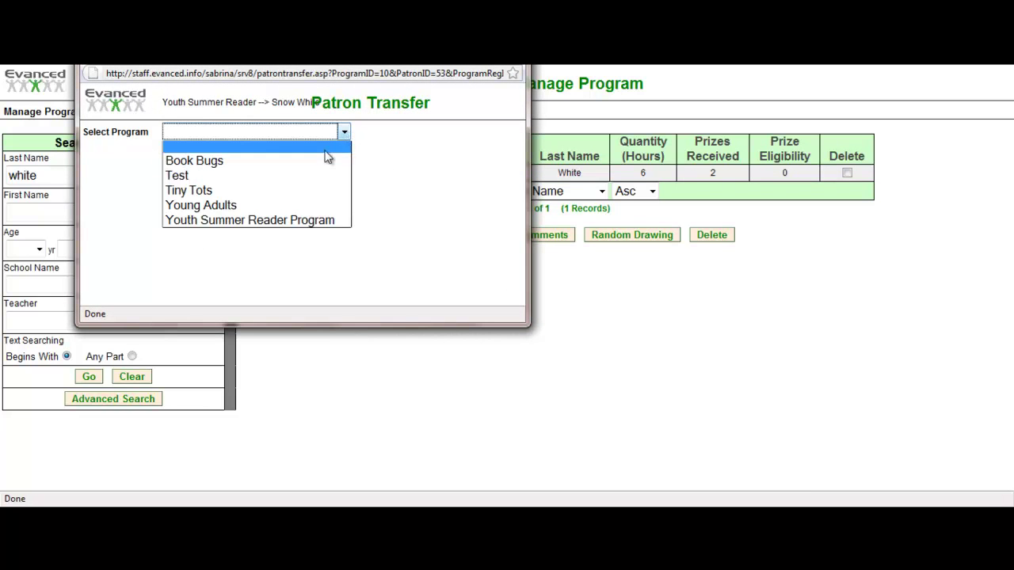
pyautogui.click(320, 197)
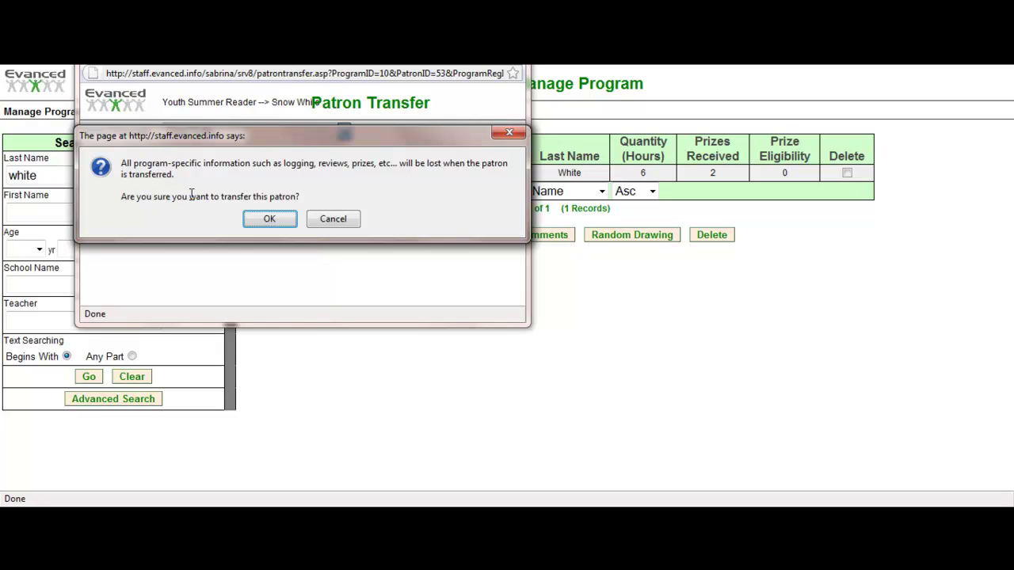
pyautogui.click(291, 221)
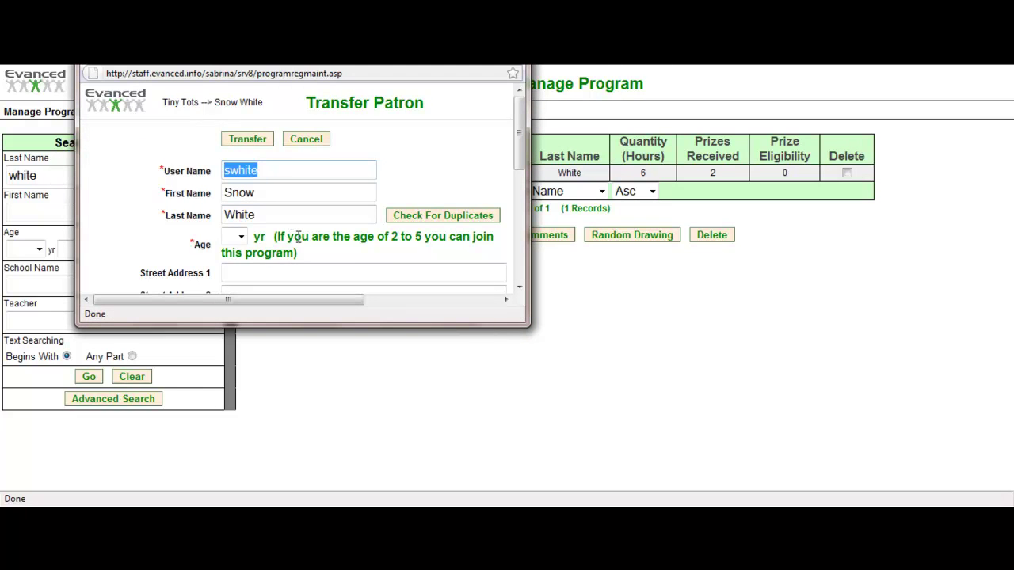
# - Set the patron's age to 4 on the transfer form and complete the transfer
pyautogui.scroll(-3, 346, 253)
pyautogui.scroll(3, 345, 254)
pyautogui.moveTo(474, 57); pyautogui.dragTo(558, 153)
pyautogui.click(574, 153)
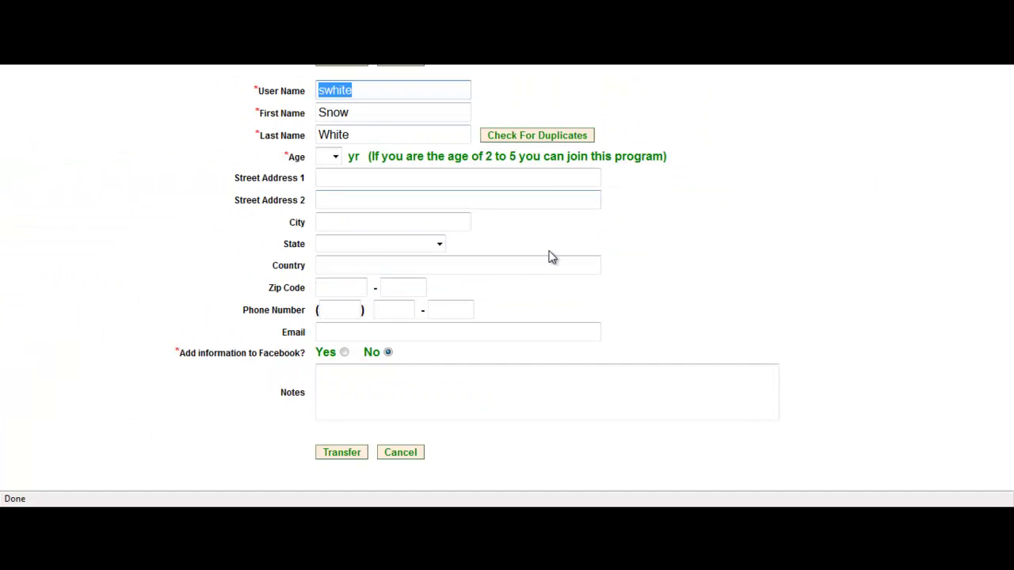
pyautogui.click(335, 158)
pyautogui.click(330, 213)
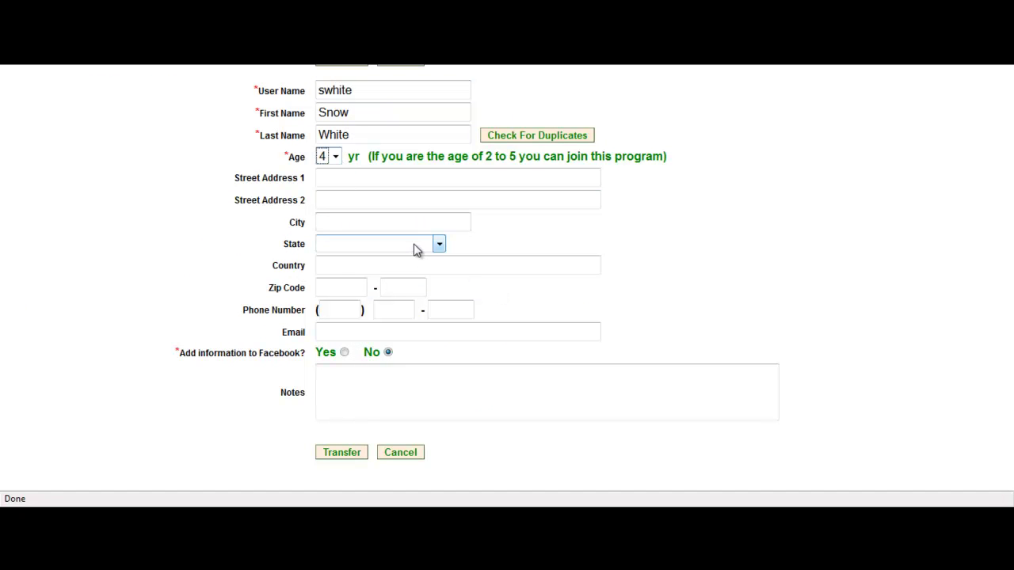
pyautogui.click(351, 454)
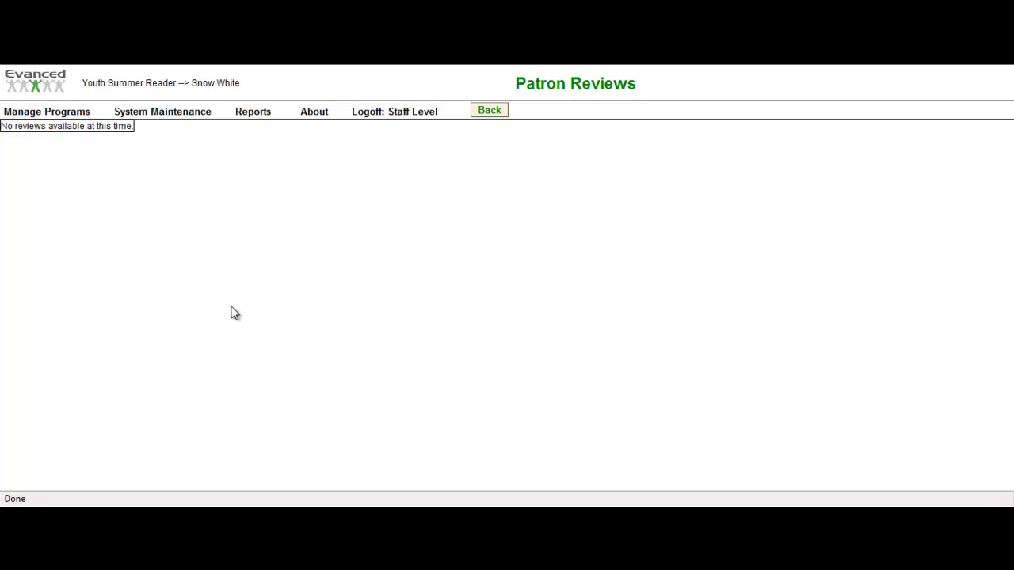
# - Mark the searched patron's record for deletion and confirm deleting it with its associated records
pyautogui.click(68, 115)
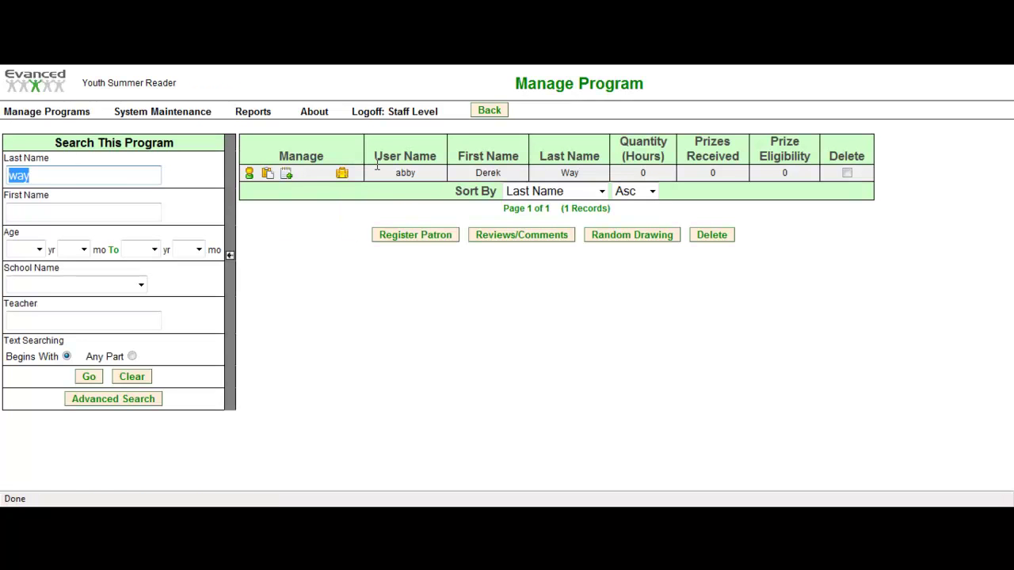
pyautogui.moveTo(375, 165)
pyautogui.moveTo(660, 174)
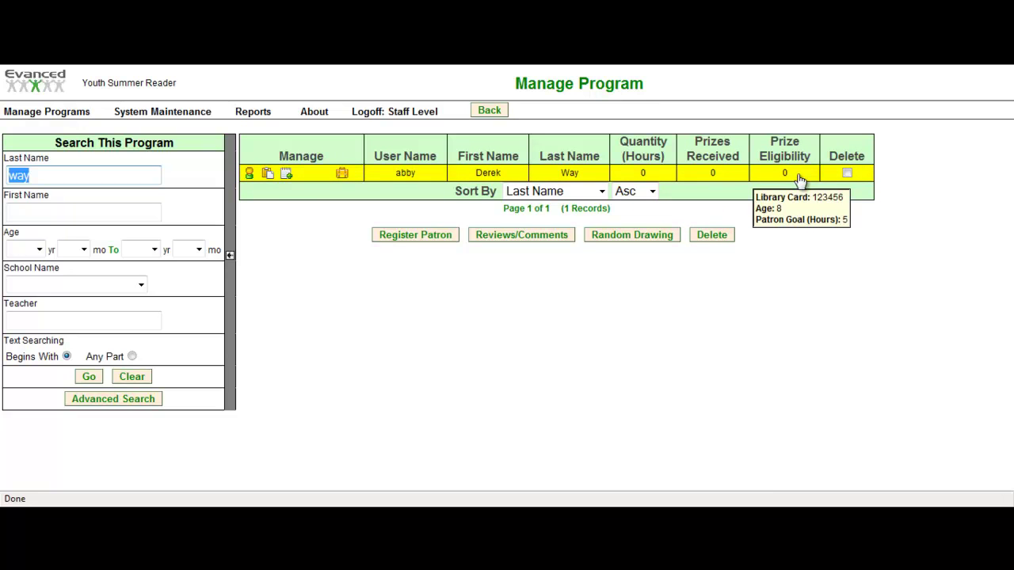
pyautogui.click(847, 173)
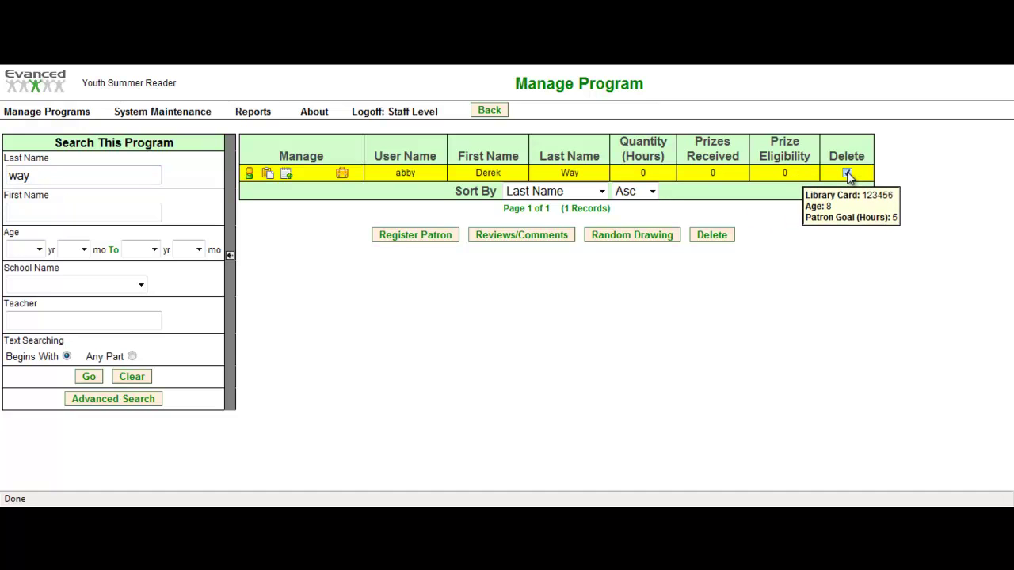
pyautogui.click(711, 235)
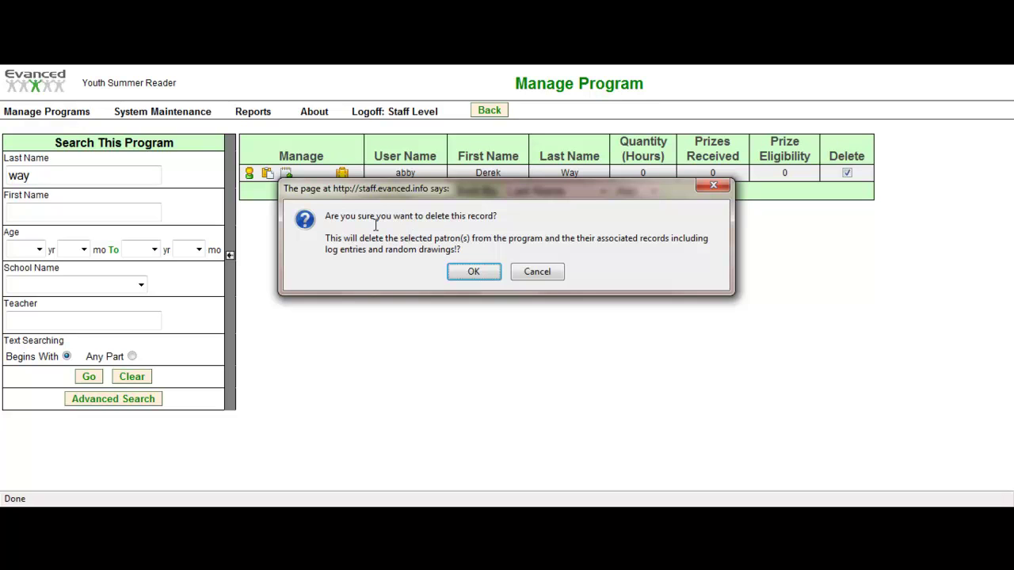
pyautogui.click(474, 271)
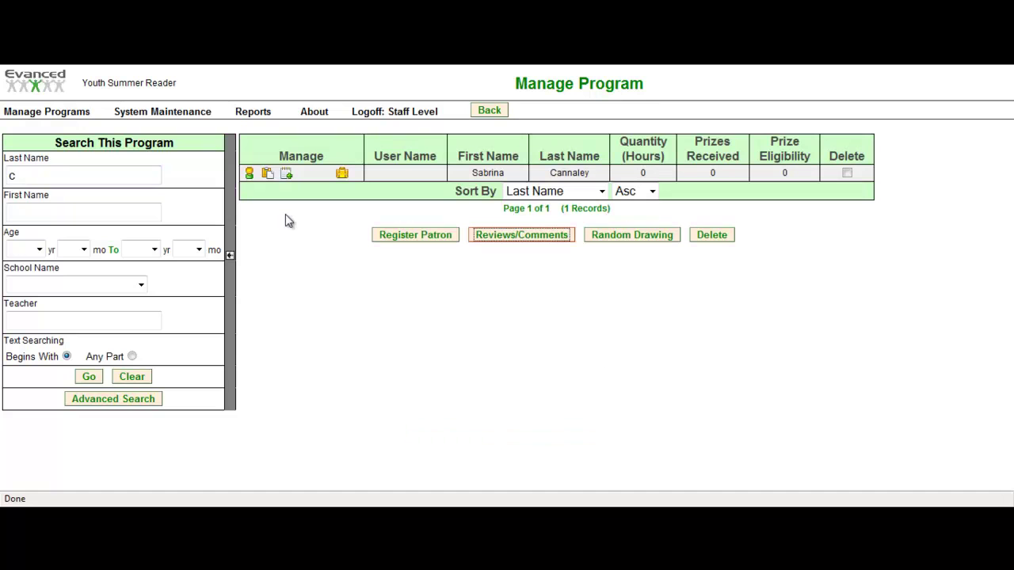
# - Glance at the Register Patron form, go back, and open the Reviews/Comments summary
pyautogui.click(413, 235)
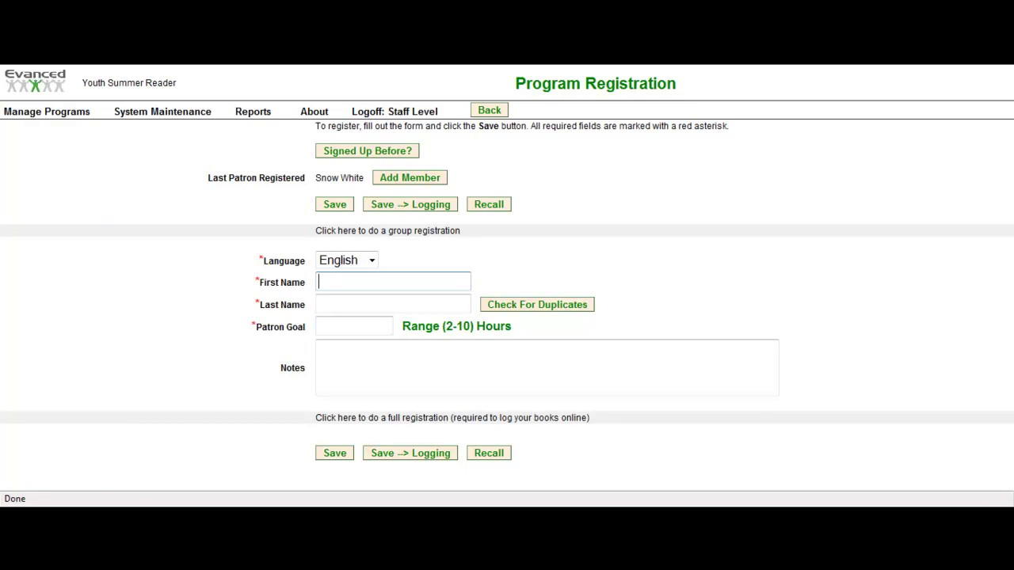
pyautogui.hotkey('alt', 'Left')
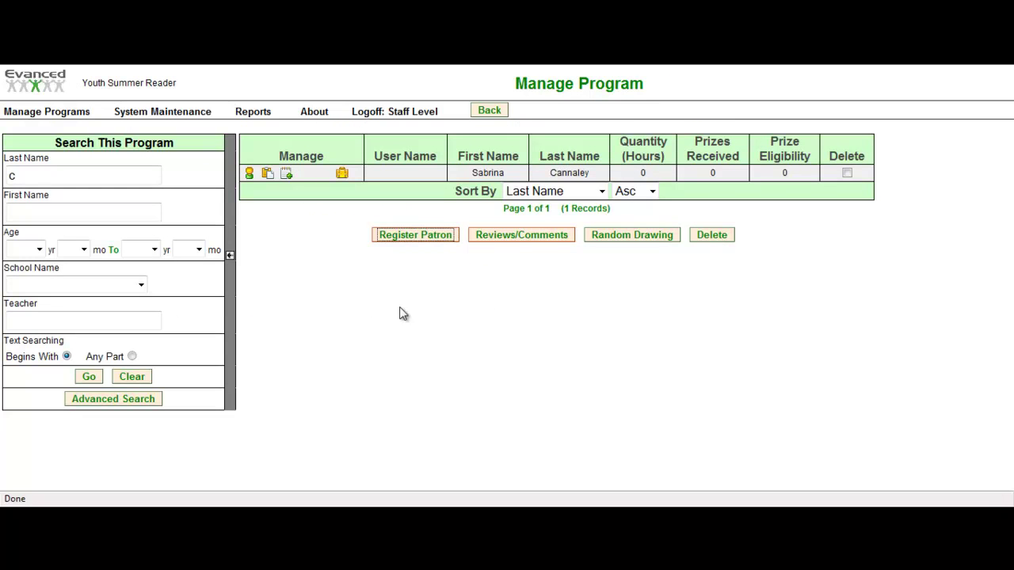
pyautogui.click(529, 240)
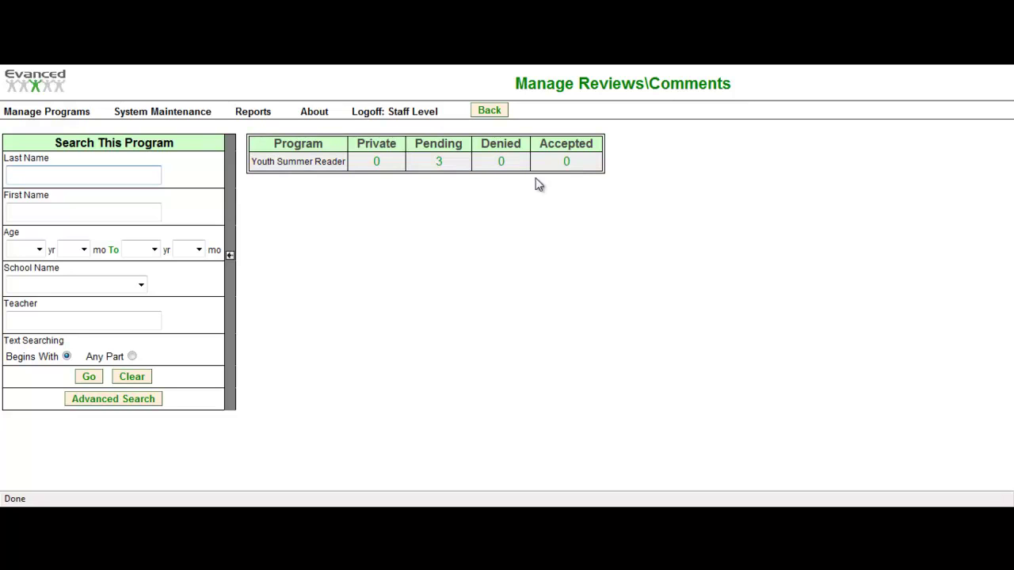
# - View the Random Drawing setup page, then go back and open the Manage Programs overview
pyautogui.write('c')
pyautogui.press('Return')
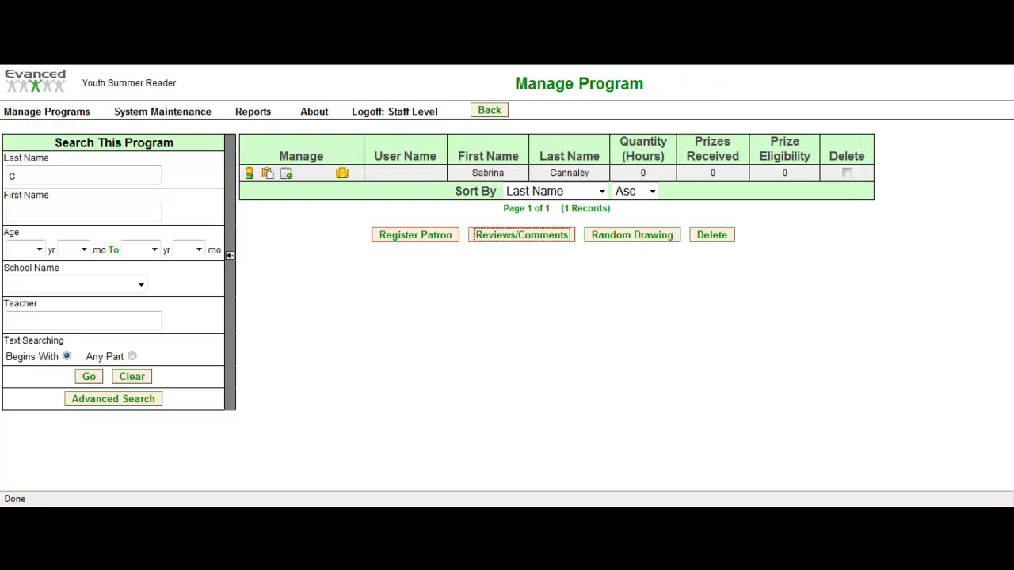
pyautogui.click(631, 239)
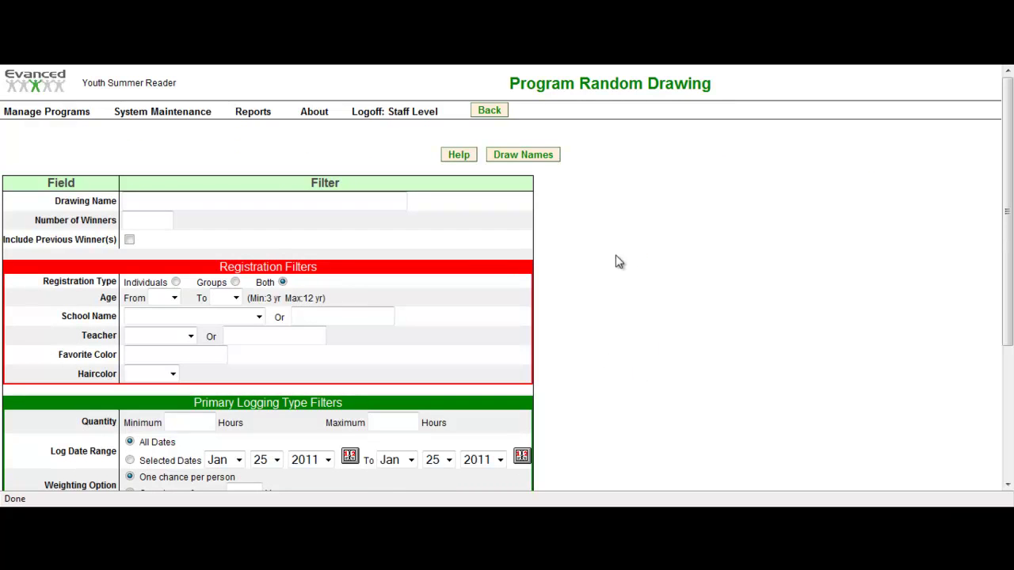
pyautogui.scroll(-3, 484, 366)
pyautogui.scroll(3, 485, 367)
pyautogui.hotkey('alt', 'Left')
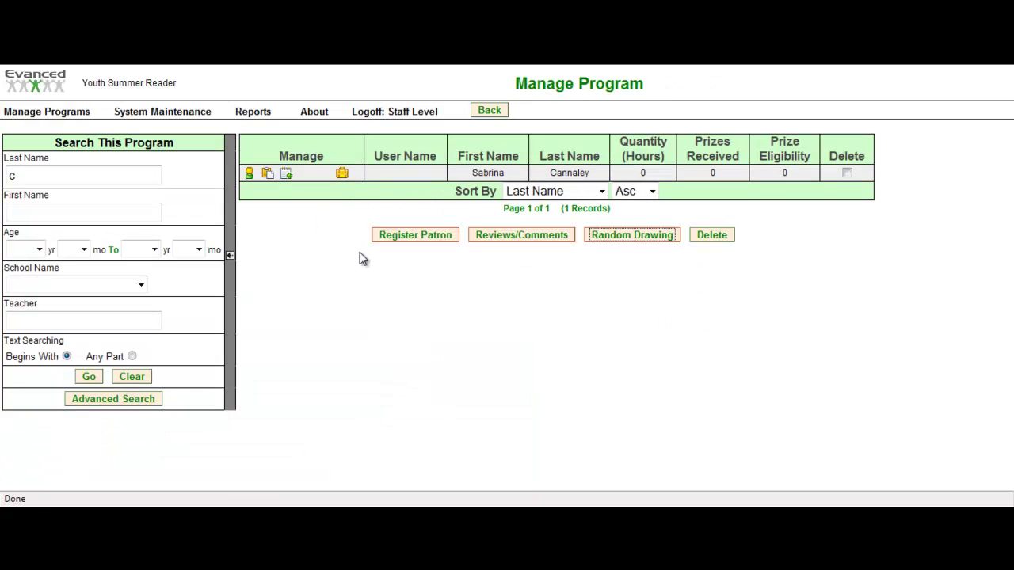
pyautogui.click(46, 115)
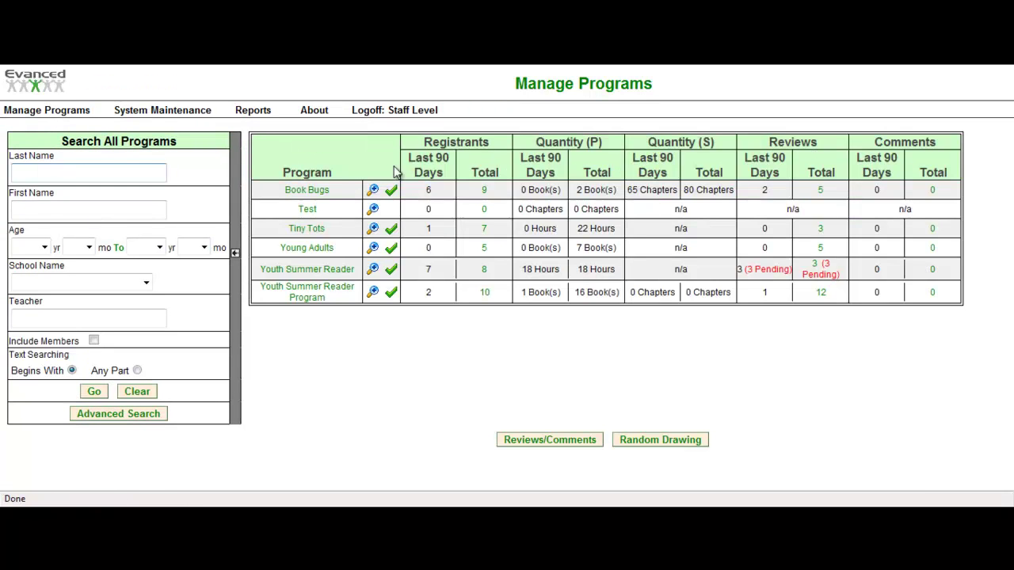